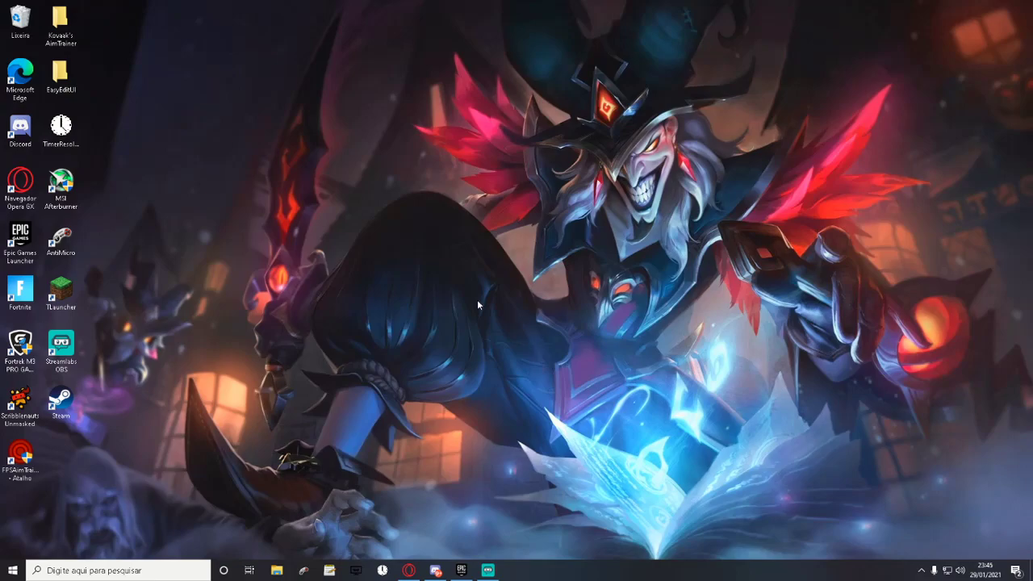
Step: Empty the Recycle Bin, confirming the permanent deletion of its items
{"action": "right_click", "coordinate": [39, 10]}
{"action": "left_click", "coordinate": [81, 42]}
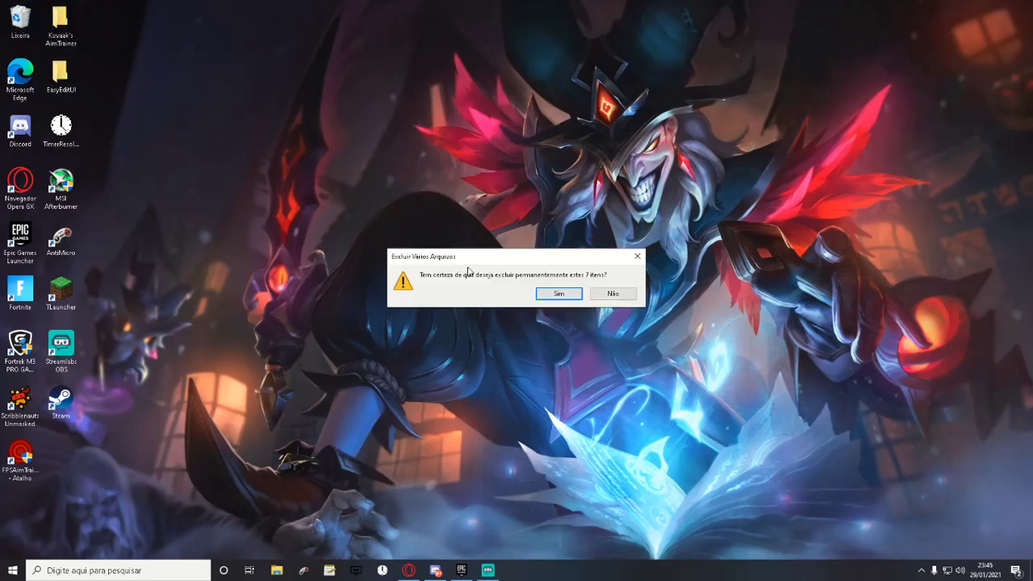
{"action": "left_click", "coordinate": [558, 294]}
{"action": "left_click", "coordinate": [434, 264]}
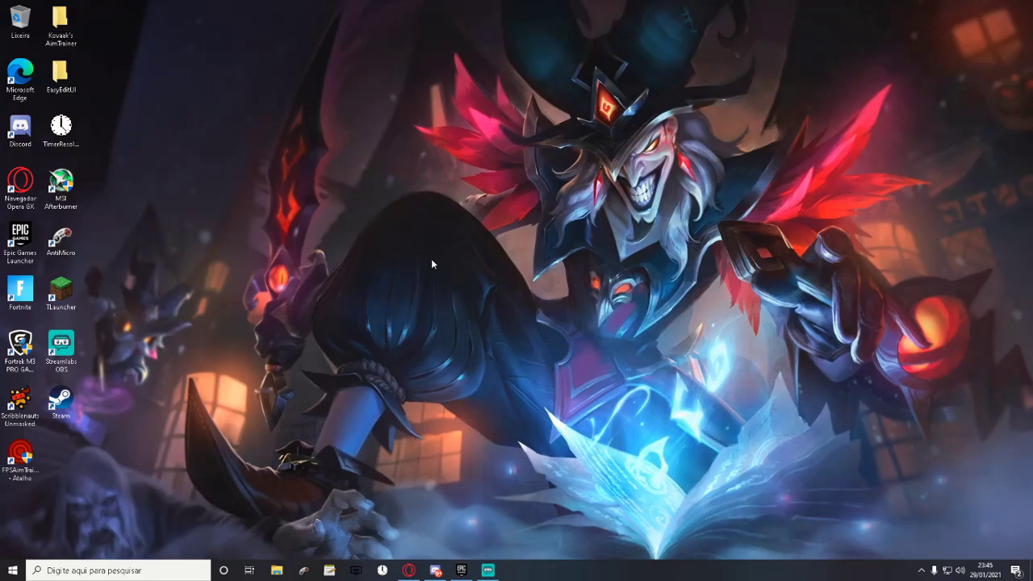
{"action": "right_click", "coordinate": [431, 295]}
{"action": "left_click", "coordinate": [460, 345]}
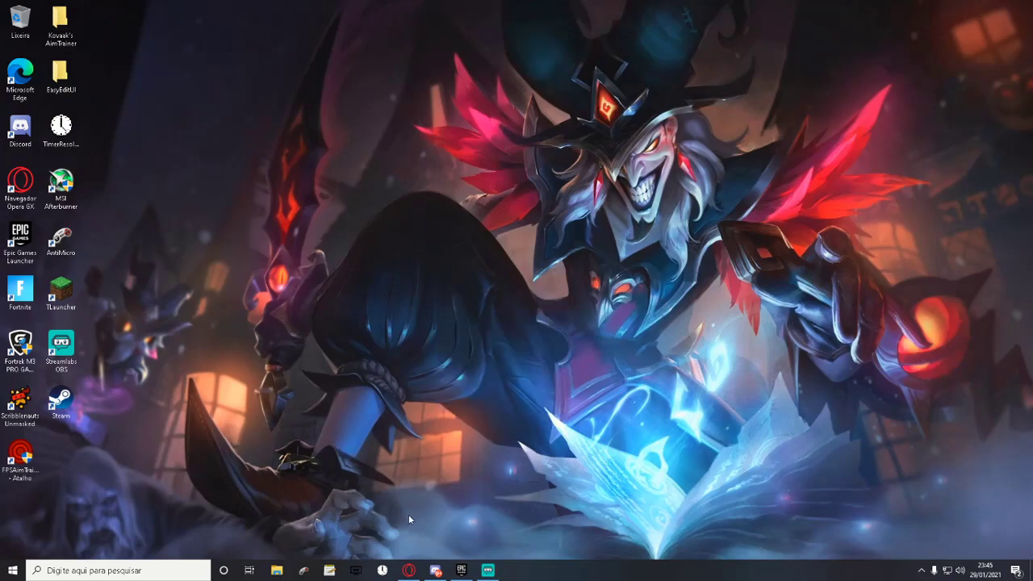
Step: Switch to Opera GX, download hidusbf.zip from the LordOfMice/hidusbf GitHub repository, and place the archive on the desktop
{"action": "left_click", "coordinate": [409, 574]}
{"action": "mouse_move", "coordinate": [214, 200]}
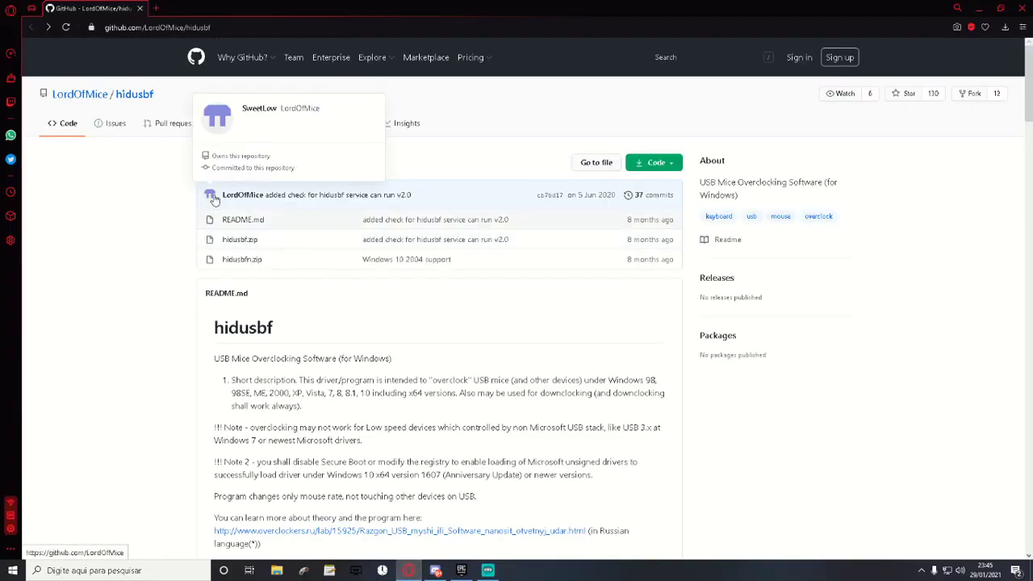
{"action": "left_click", "coordinate": [243, 241]}
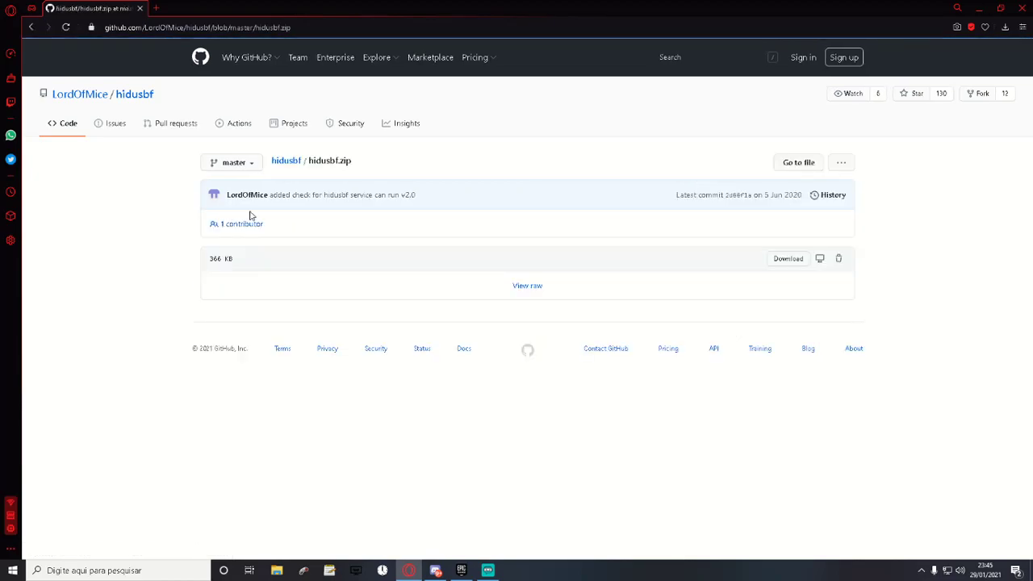
{"action": "double_click", "coordinate": [216, 259]}
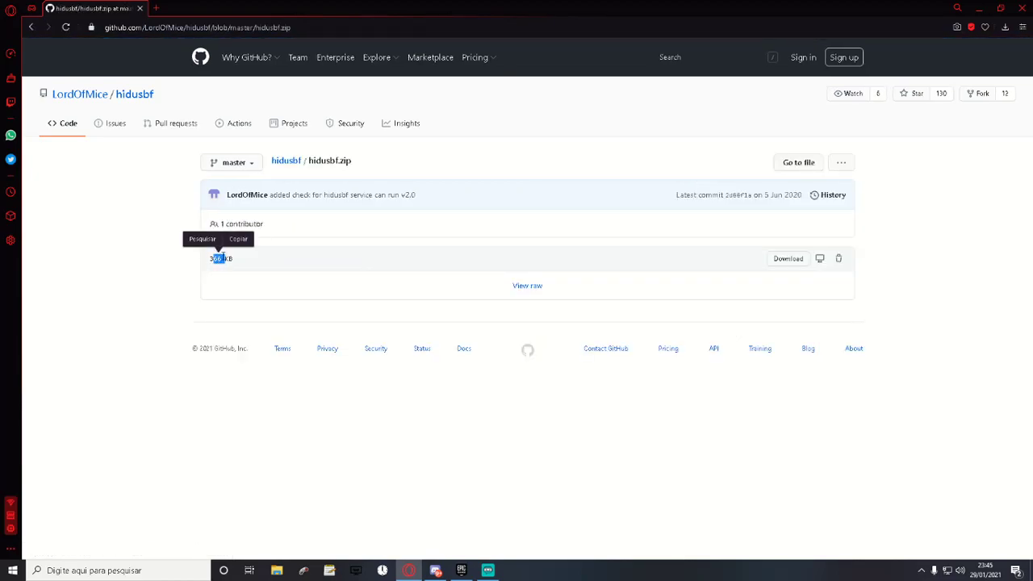
{"action": "left_click", "coordinate": [210, 267]}
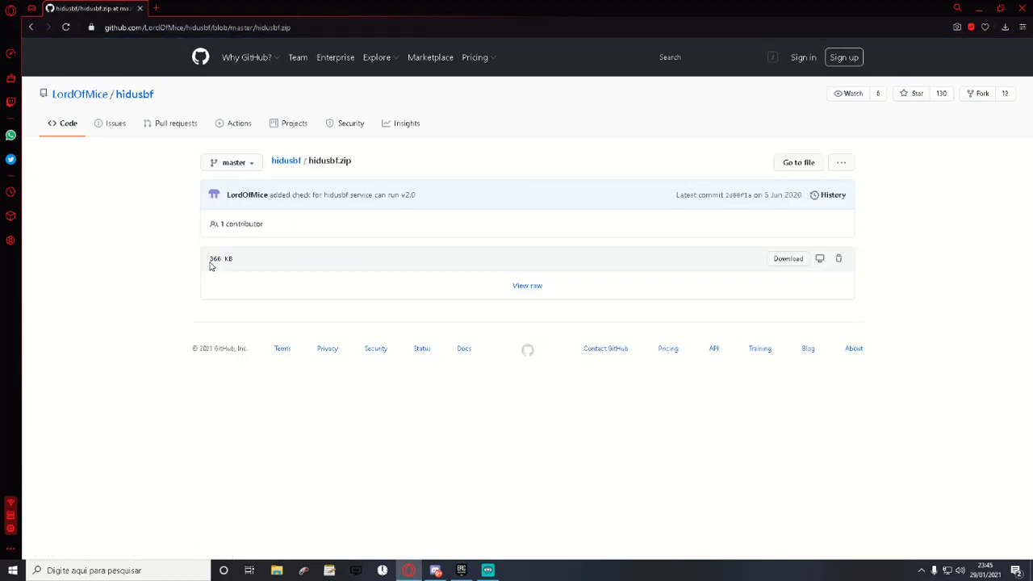
{"action": "left_click", "coordinate": [782, 260]}
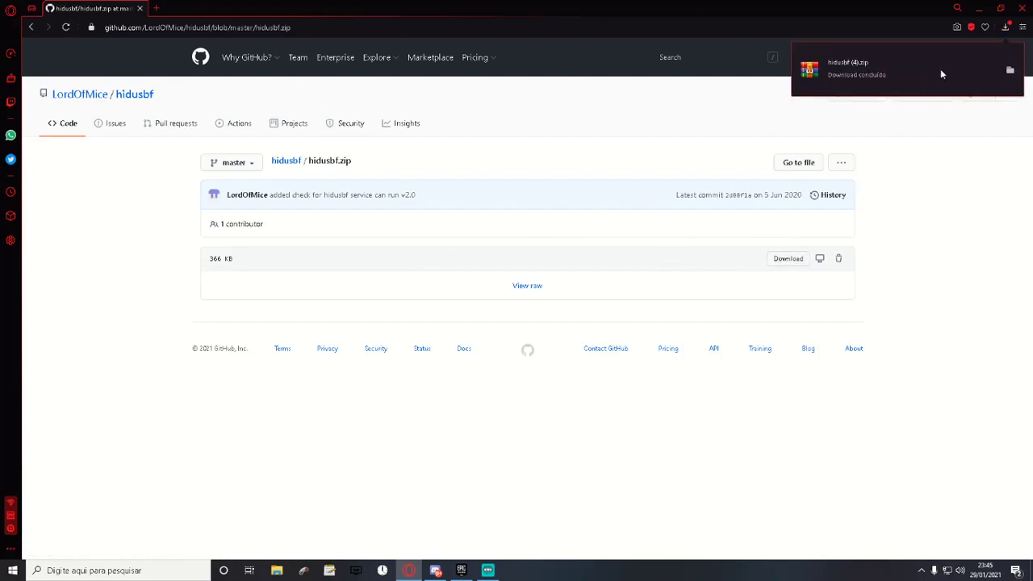
{"action": "left_click_drag", "start_coordinate": [893, 67], "coordinate": [428, 130]}
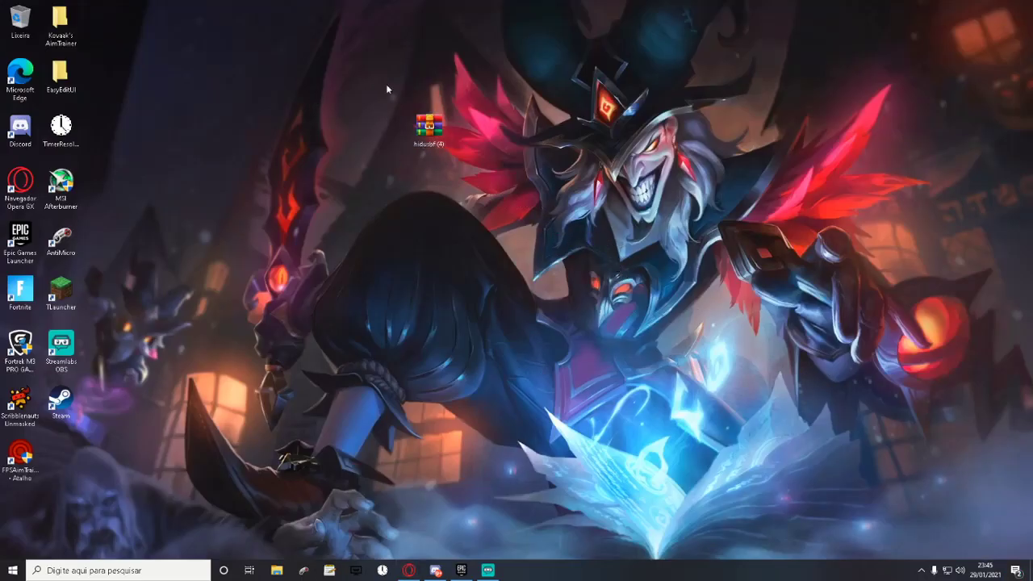
{"action": "left_click", "coordinate": [452, 173]}
{"action": "left_click", "coordinate": [415, 134]}
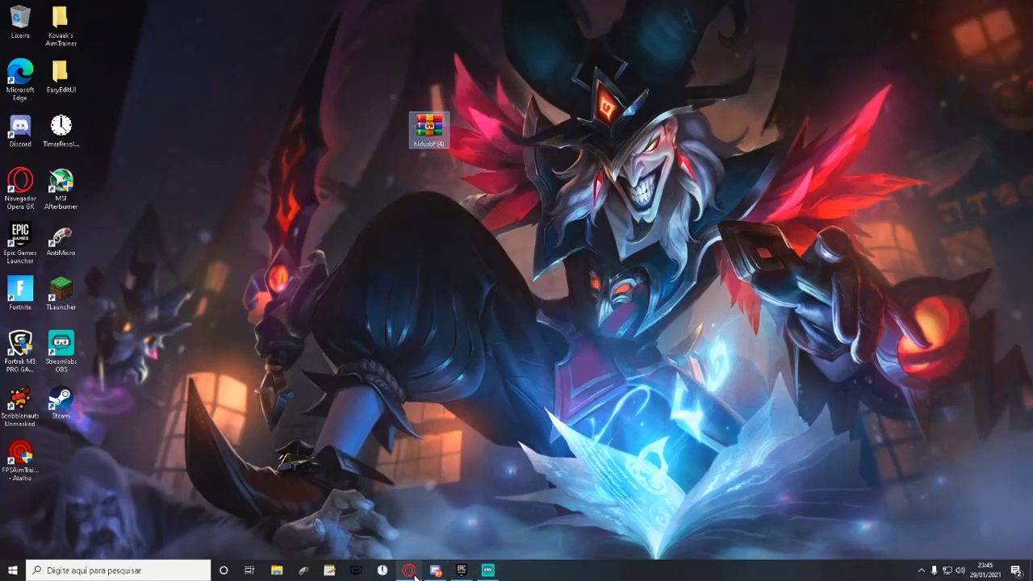
{"action": "left_click_drag", "start_coordinate": [430, 135], "coordinate": [555, 192]}
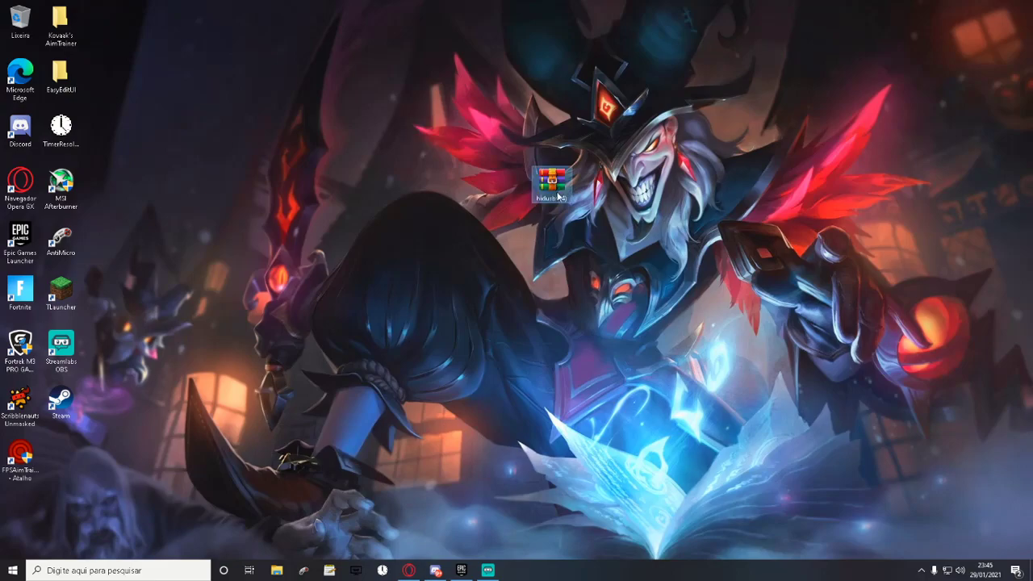
Step: Extract the hidusbf archive onto the desktop, arrange the extracted items in a column, and delete the archive
{"action": "right_click", "coordinate": [556, 192]}
{"action": "left_click", "coordinate": [572, 239]}
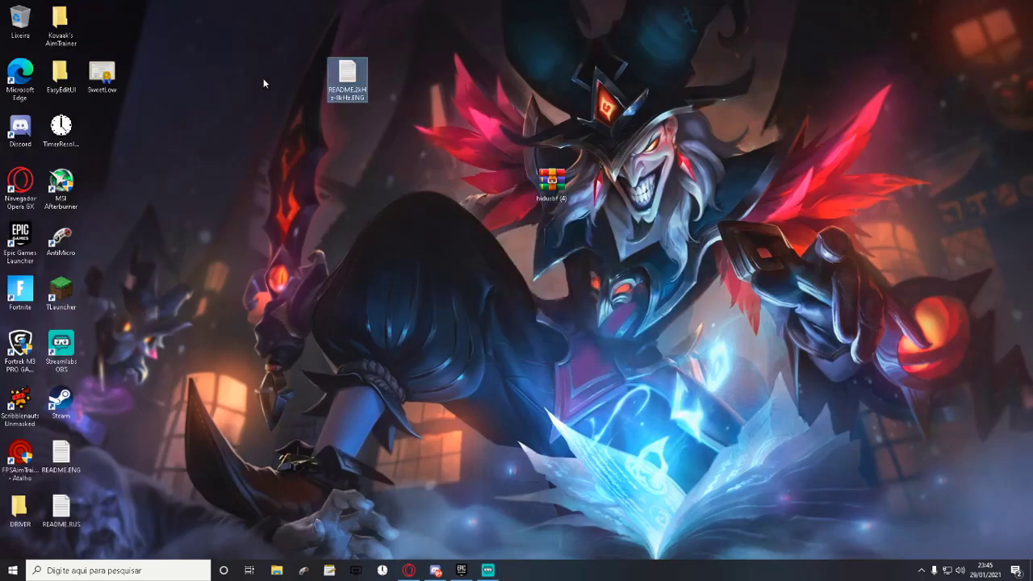
{"action": "left_click_drag", "start_coordinate": [60, 454], "coordinate": [345, 183]}
{"action": "left_click_drag", "start_coordinate": [61, 507], "coordinate": [345, 239]}
{"action": "left_click_drag", "start_coordinate": [21, 507], "coordinate": [342, 298]}
{"action": "left_click", "coordinate": [412, 358]}
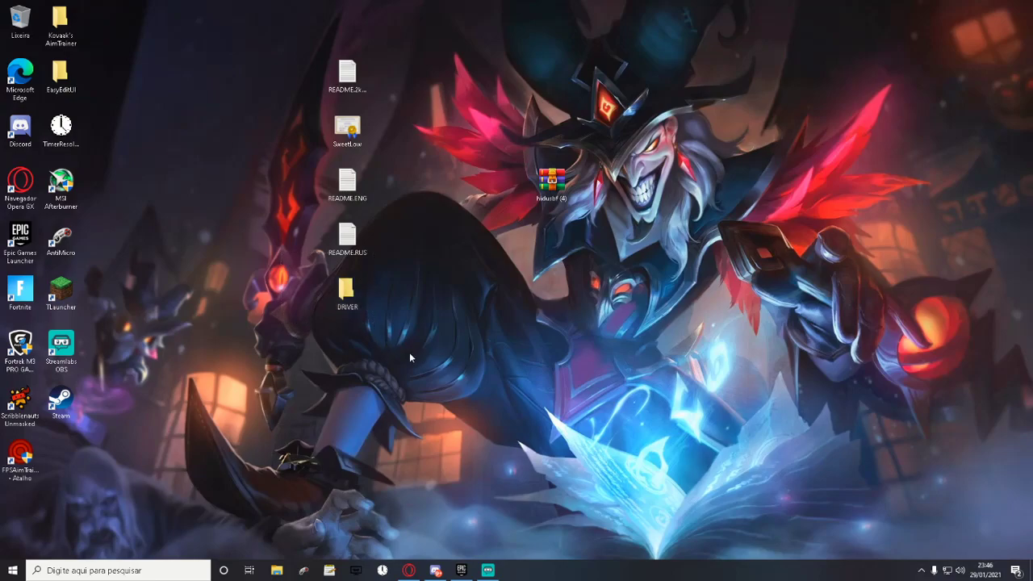
{"action": "left_click_drag", "start_coordinate": [509, 150], "coordinate": [622, 241]}
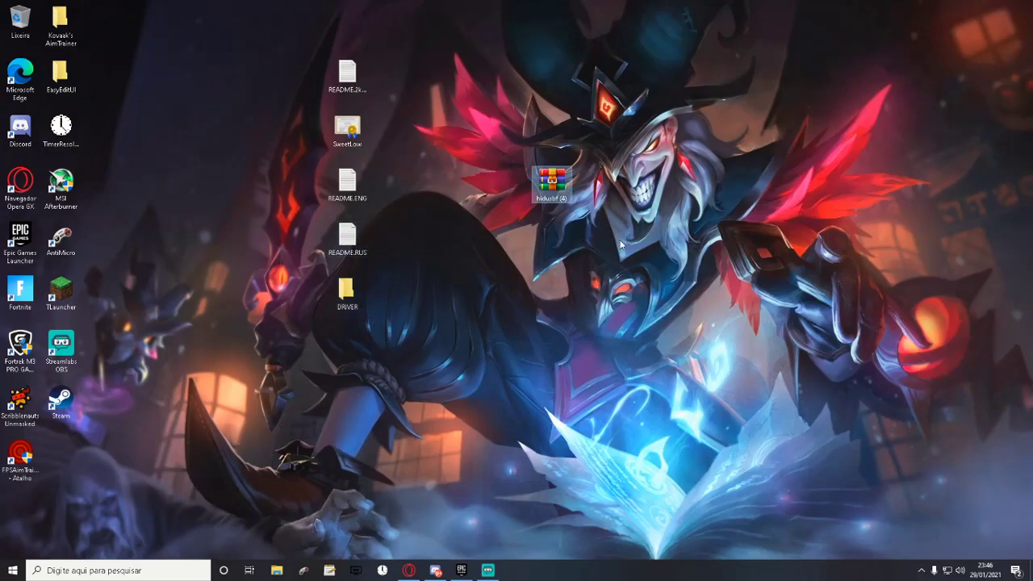
{"action": "key", "text": "Delete"}
Step: Move the README files and the SweetLow certificate into the DRIVER folder and place the folder beside the other desktop icons
{"action": "left_click_drag", "start_coordinate": [356, 257], "coordinate": [348, 291]}
{"action": "left_click_drag", "start_coordinate": [347, 184], "coordinate": [347, 346]}
{"action": "left_click_drag", "start_coordinate": [347, 129], "coordinate": [347, 292]}
{"action": "left_click_drag", "start_coordinate": [345, 341], "coordinate": [349, 290]}
{"action": "left_click_drag", "start_coordinate": [356, 81], "coordinate": [348, 290]}
{"action": "left_click_drag", "start_coordinate": [349, 292], "coordinate": [105, 33]}
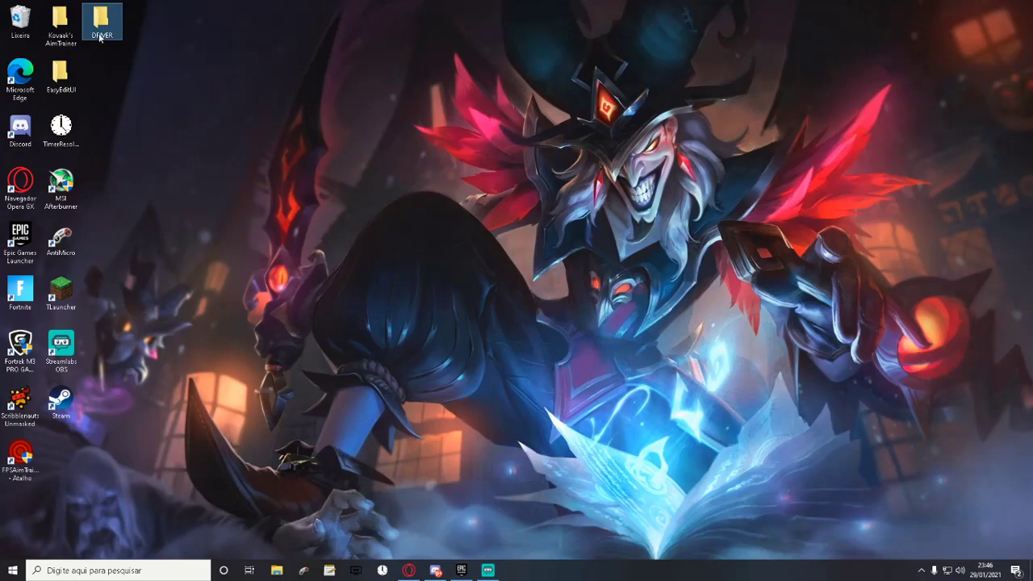
Step: Run Setup from the DRIVER folder, close the folder window, and enlarge the USB Devices Rate Setup window
{"action": "double_click", "coordinate": [100, 32]}
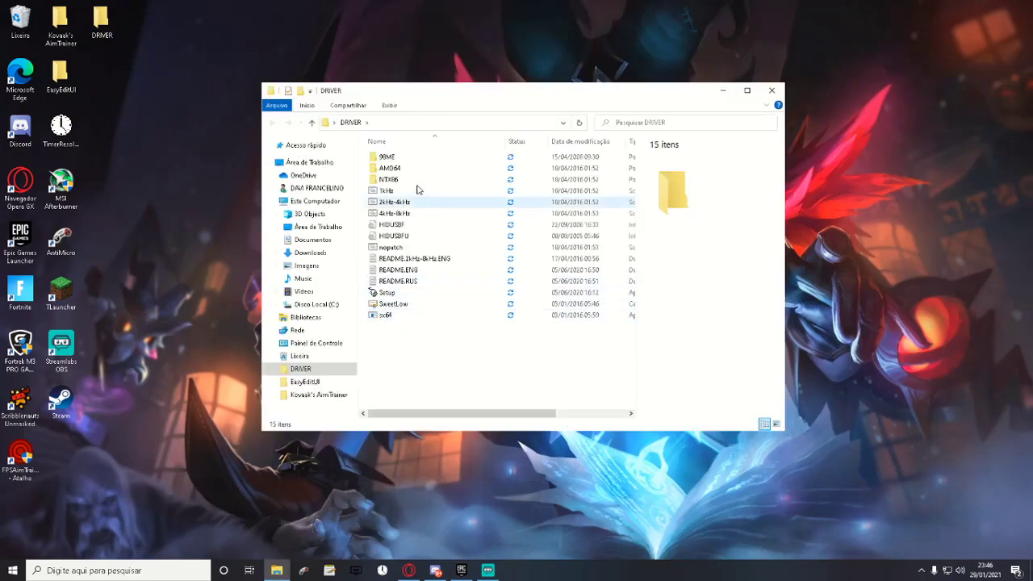
{"action": "double_click", "coordinate": [392, 295]}
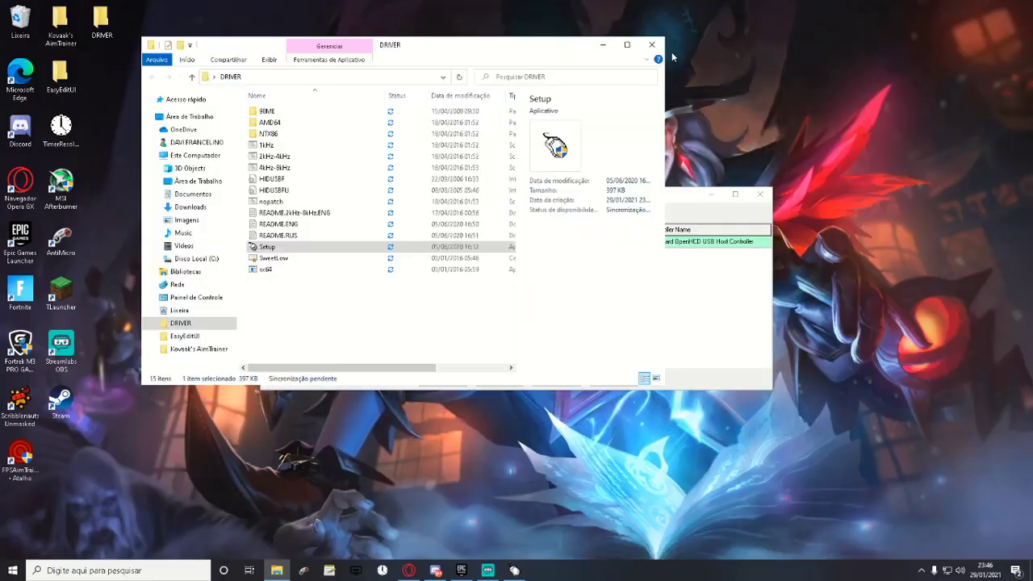
{"action": "left_click", "coordinate": [652, 40]}
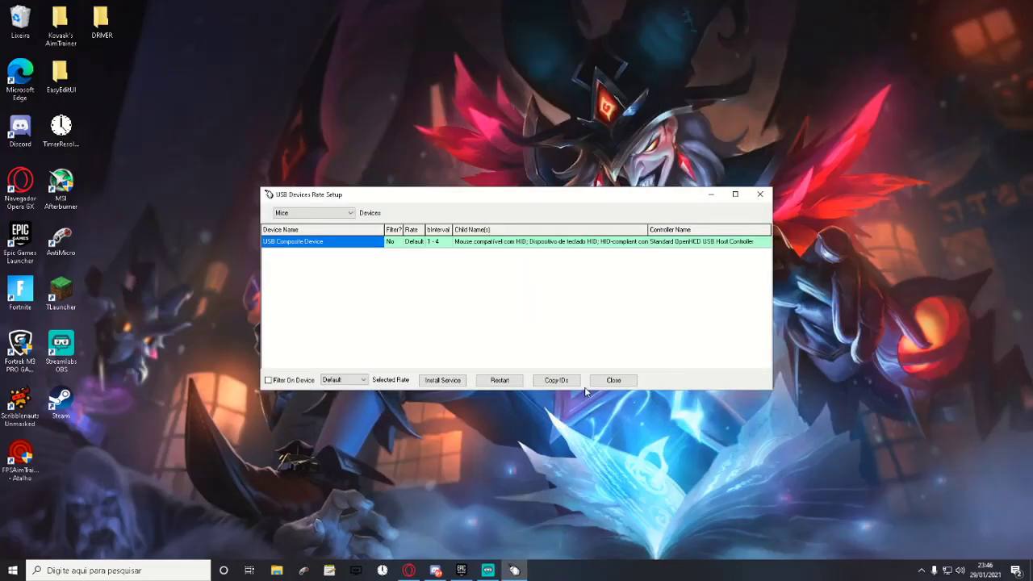
{"action": "left_click_drag", "start_coordinate": [594, 189], "coordinate": [576, 77]}
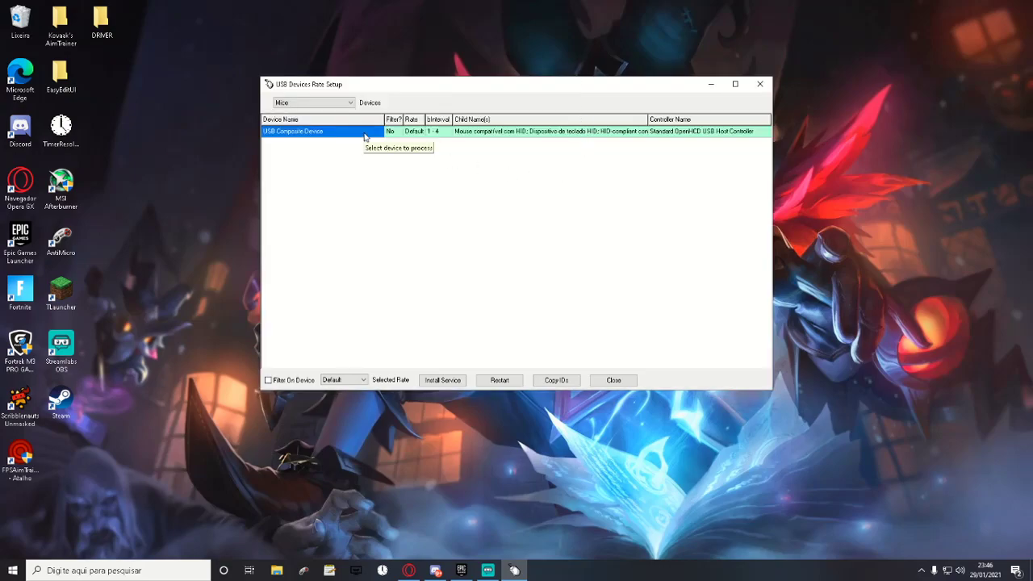
Step: List the USB devices and go through the mouse, keyboard and webcam entries by their child names
{"action": "left_click", "coordinate": [284, 105]}
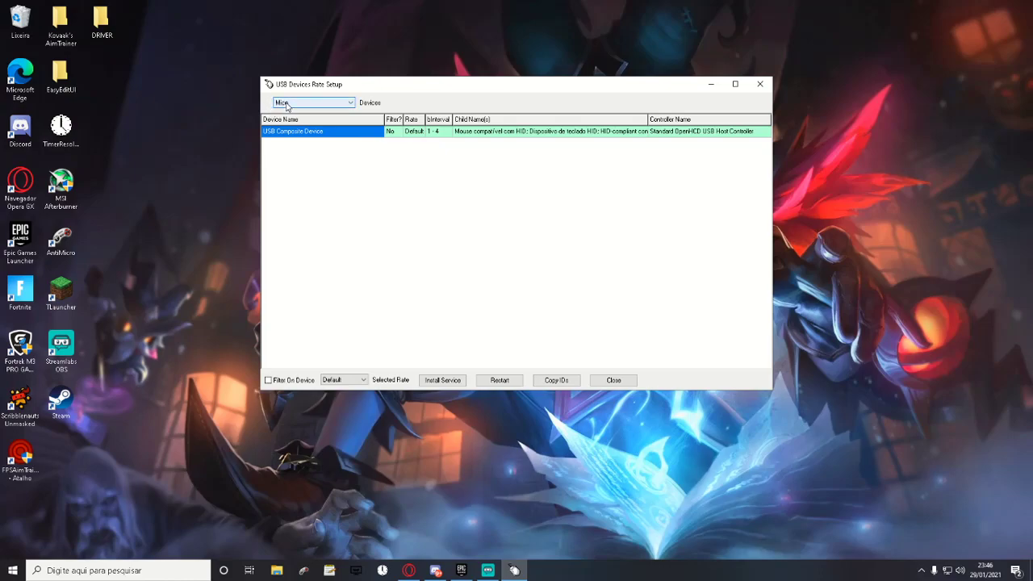
{"action": "left_click", "coordinate": [284, 106]}
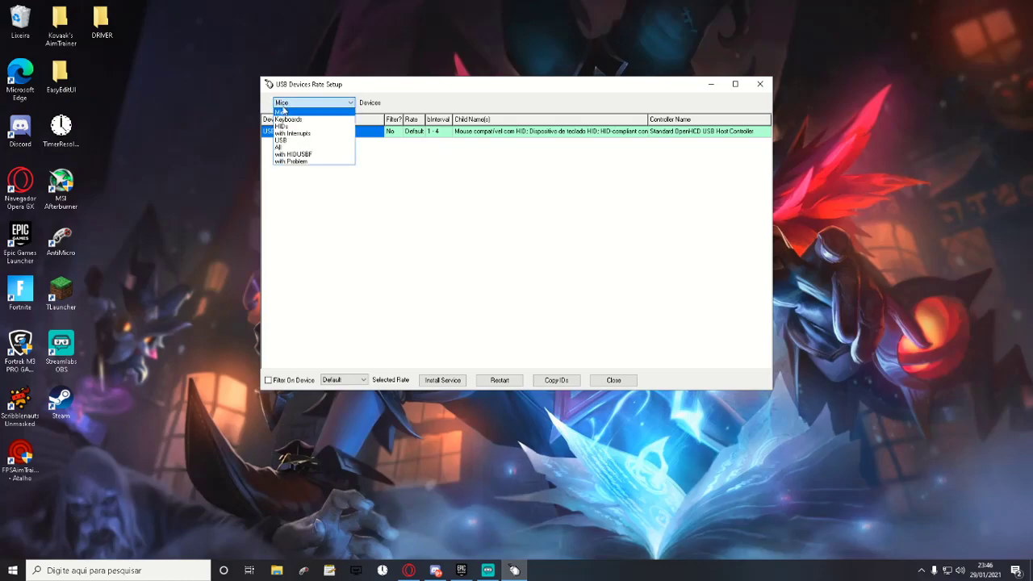
{"action": "left_click", "coordinate": [282, 141]}
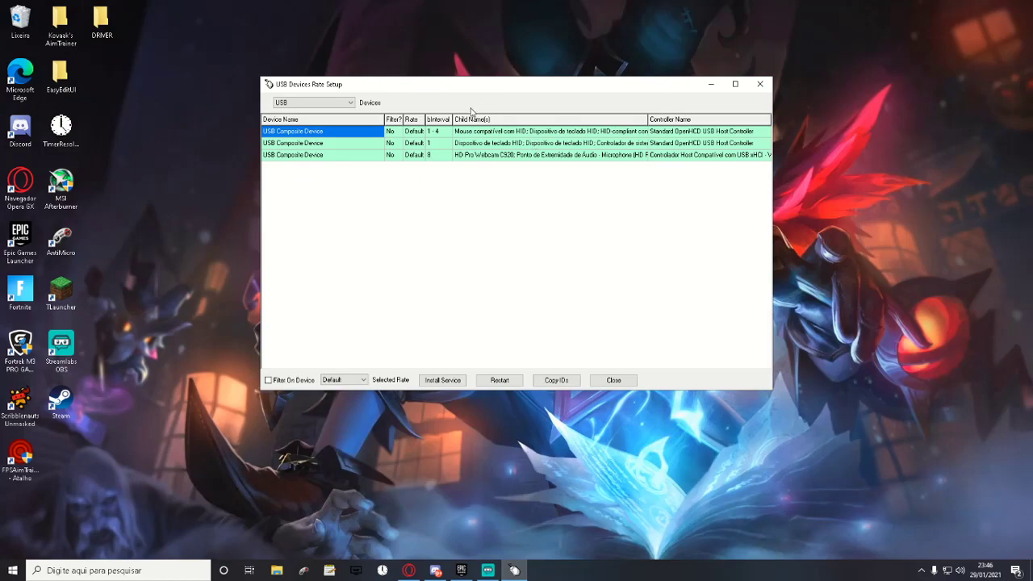
{"action": "left_click", "coordinate": [467, 135]}
{"action": "left_click", "coordinate": [458, 144]}
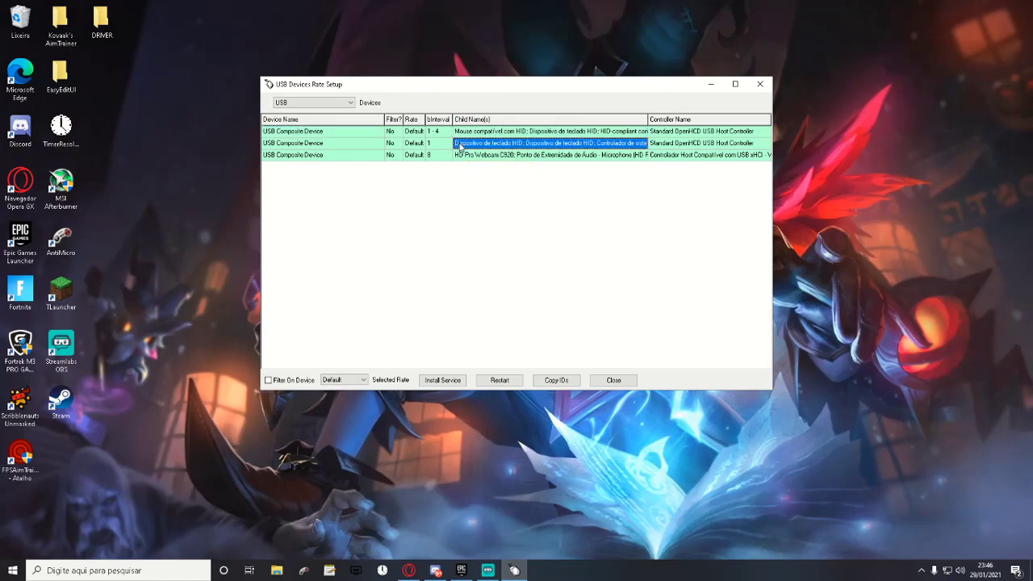
{"action": "left_click", "coordinate": [486, 155]}
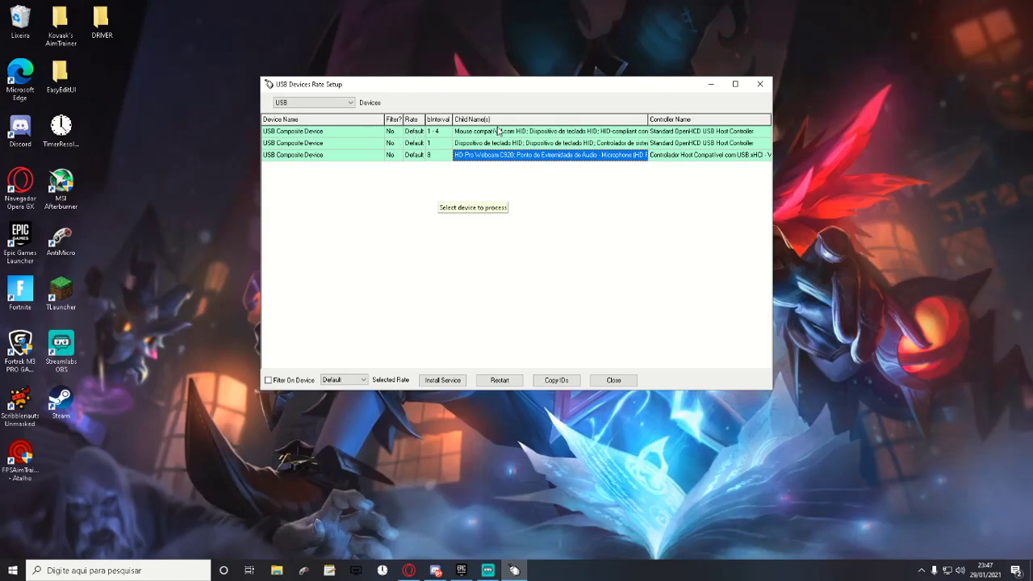
{"action": "left_click", "coordinate": [468, 131]}
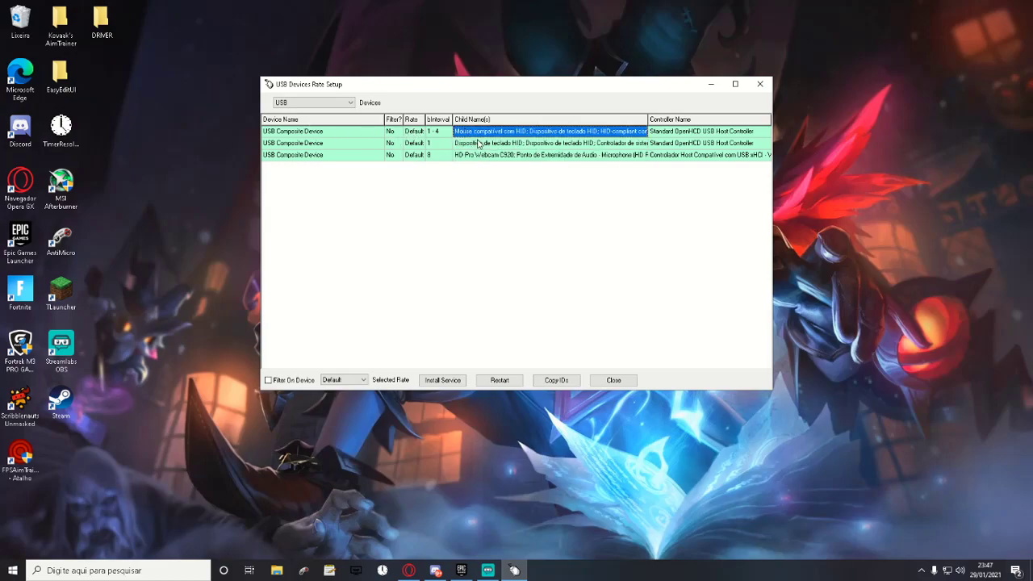
{"action": "left_click", "coordinate": [480, 143]}
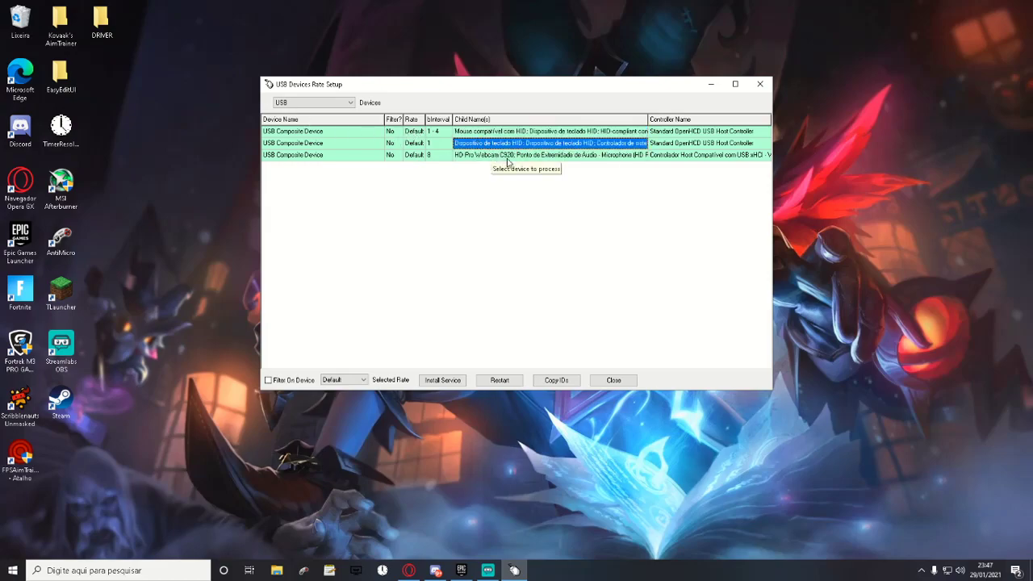
{"action": "left_click", "coordinate": [477, 133]}
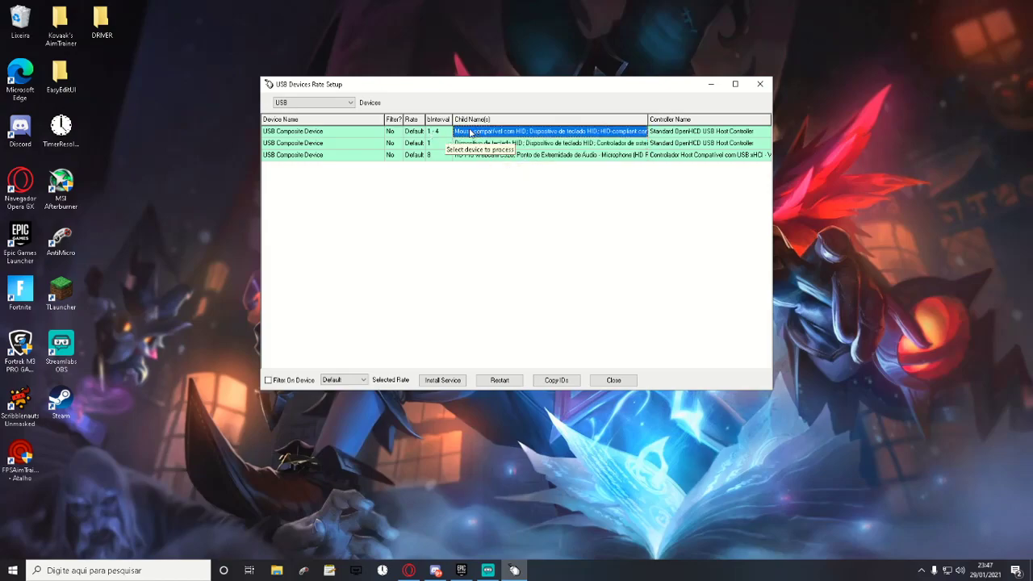
Step: Set the mouse device's rate to 1000 with Filter On Device enabled, and install the service
{"action": "left_click", "coordinate": [415, 132]}
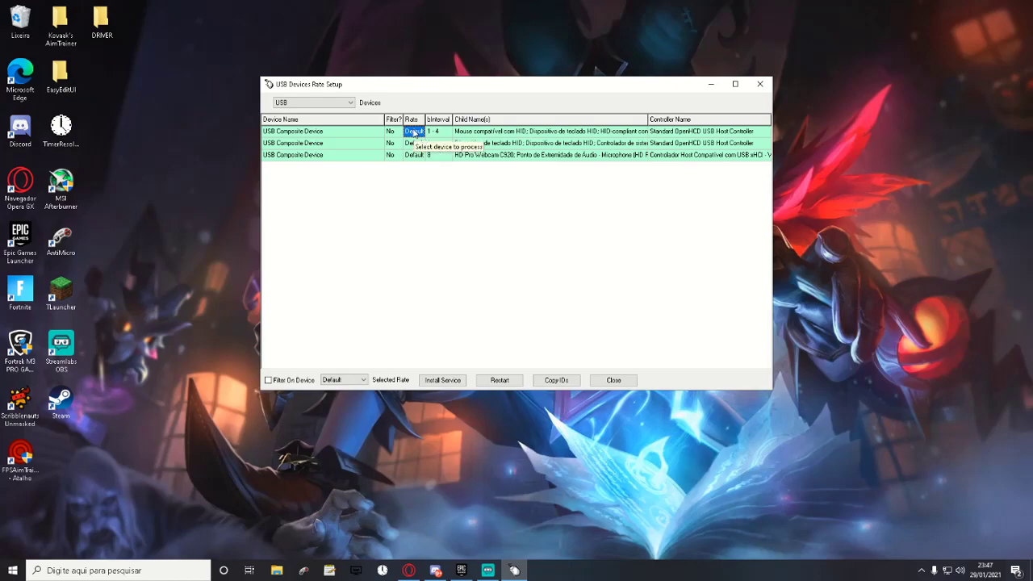
{"action": "left_click", "coordinate": [335, 379]}
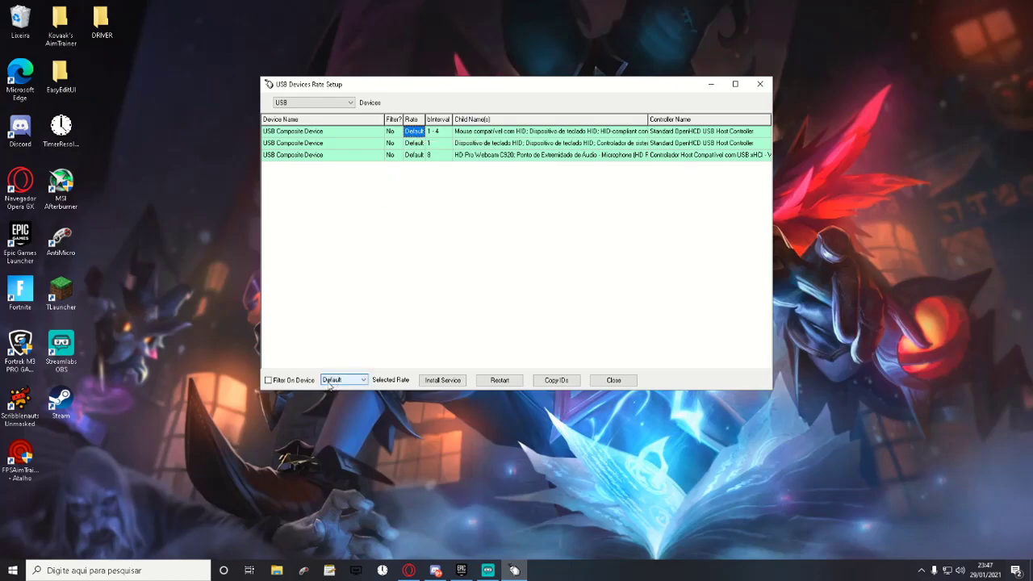
{"action": "left_click", "coordinate": [343, 382]}
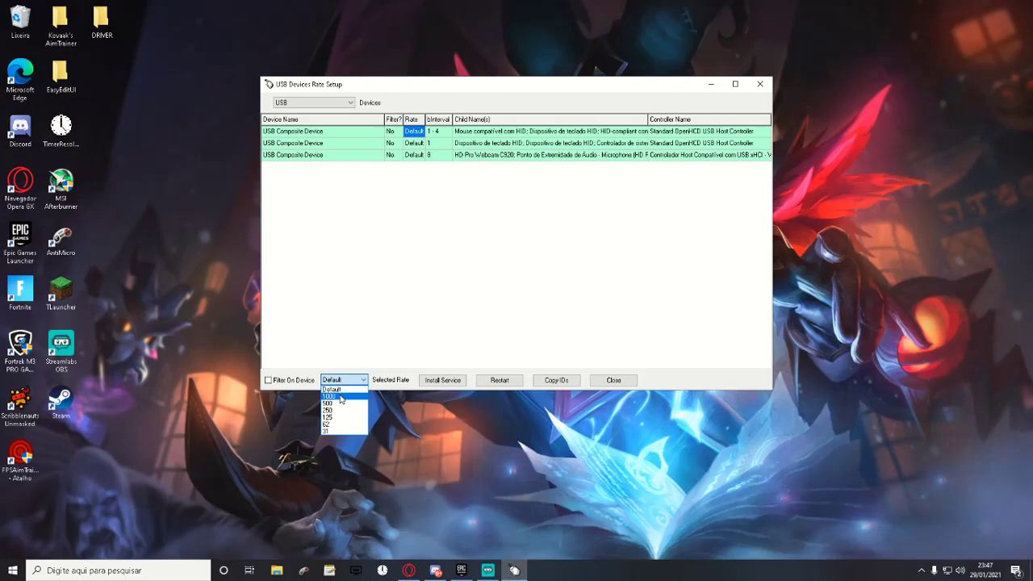
{"action": "left_click", "coordinate": [338, 396]}
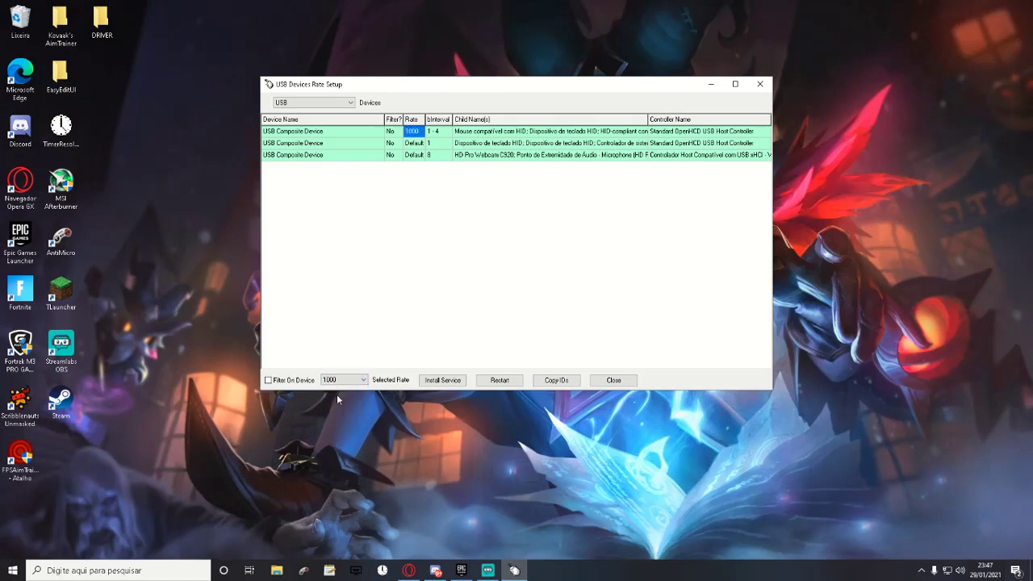
{"action": "left_click", "coordinate": [270, 380]}
{"action": "left_click", "coordinate": [391, 132]}
{"action": "left_click", "coordinate": [391, 133]}
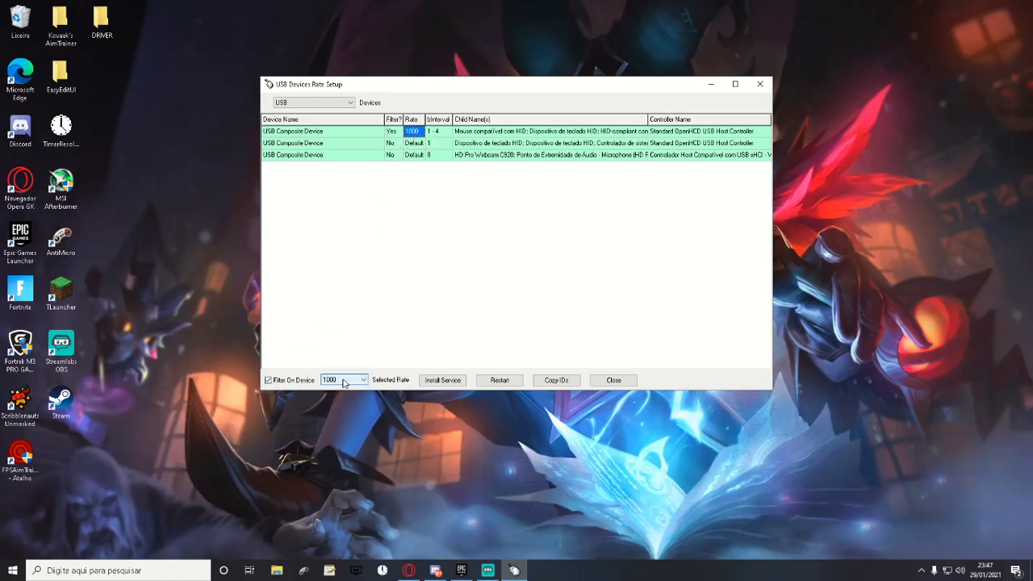
{"action": "left_click", "coordinate": [433, 382]}
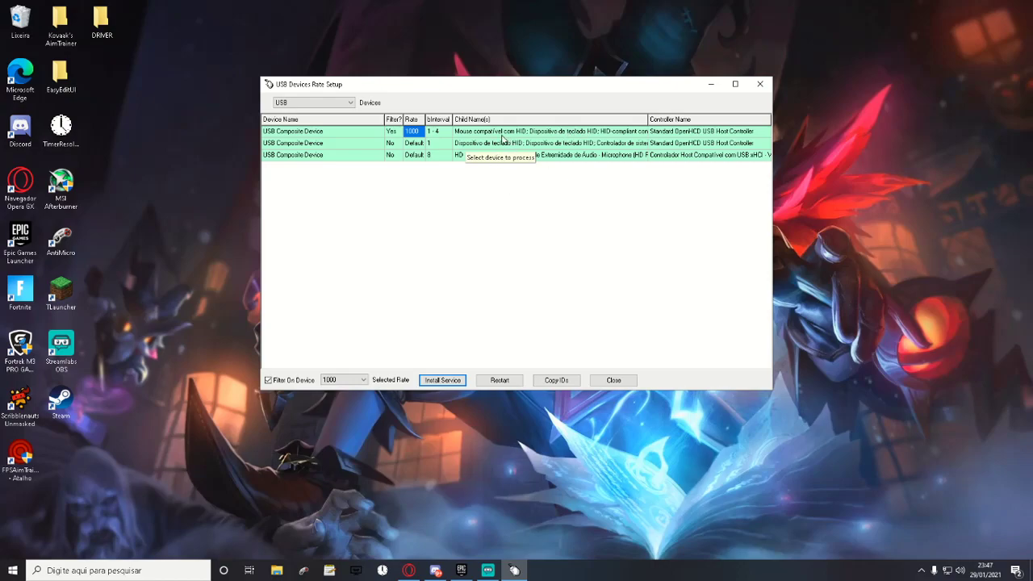
Step: Set the keyboard device's rate to 1000, install the service, and close the rate setup window
{"action": "left_click", "coordinate": [415, 146]}
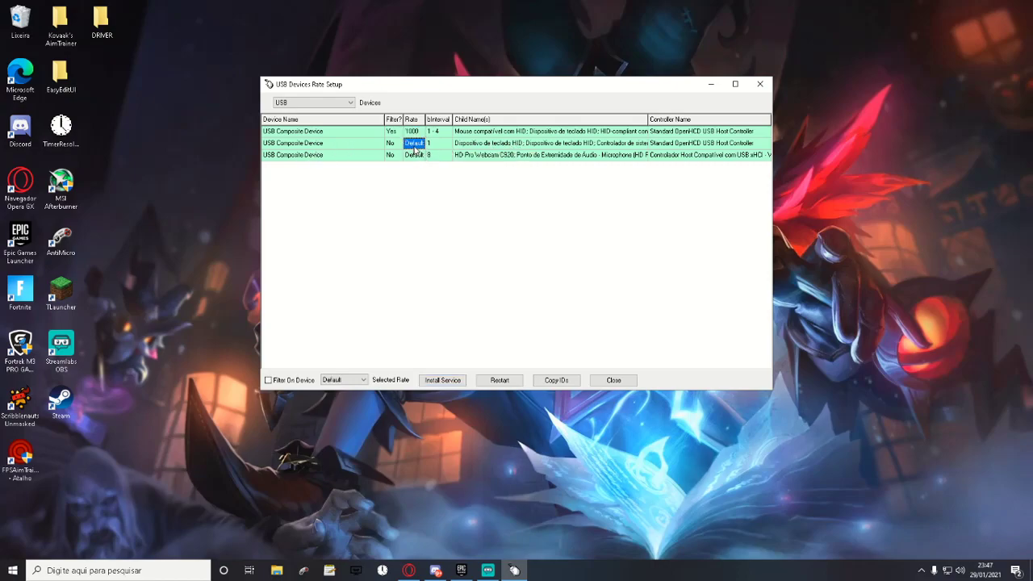
{"action": "left_click", "coordinate": [332, 384]}
{"action": "left_click", "coordinate": [329, 394]}
{"action": "left_click", "coordinate": [443, 381]}
{"action": "left_click", "coordinate": [413, 191]}
{"action": "left_click", "coordinate": [760, 84]}
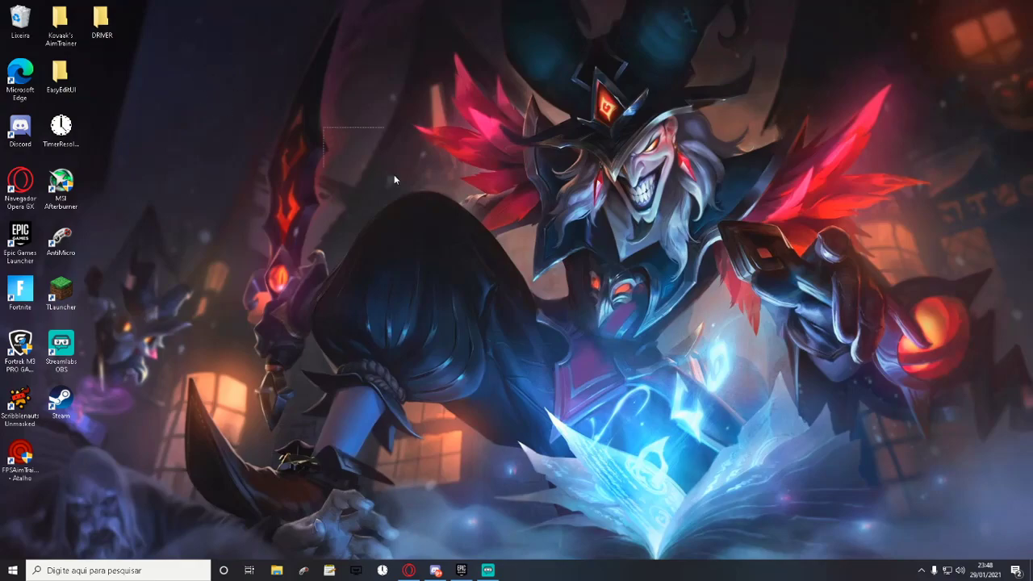
{"action": "right_click", "coordinate": [471, 231]}
{"action": "left_click", "coordinate": [492, 281]}
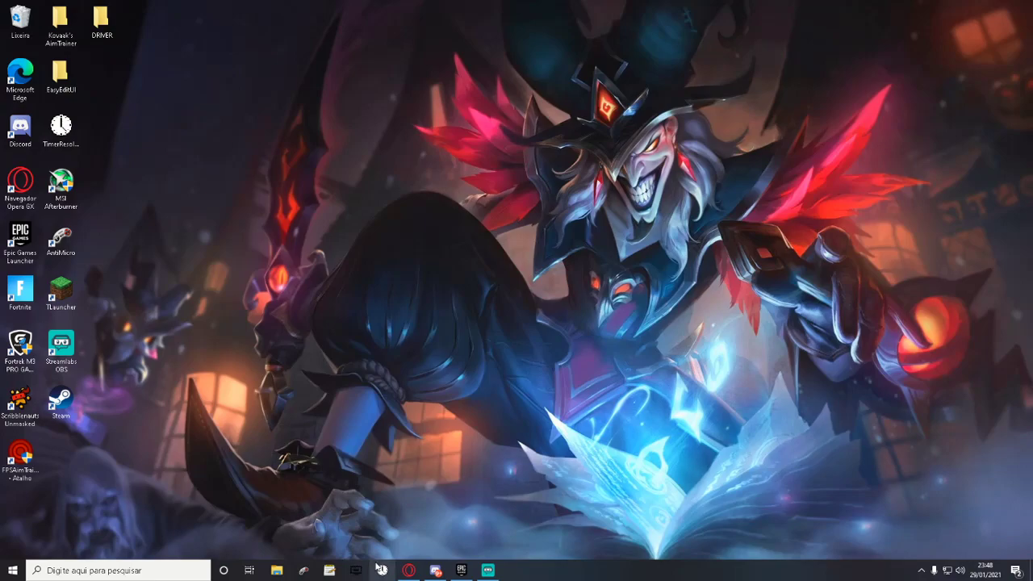
{"action": "right_click", "coordinate": [330, 321]}
{"action": "left_click", "coordinate": [381, 376]}
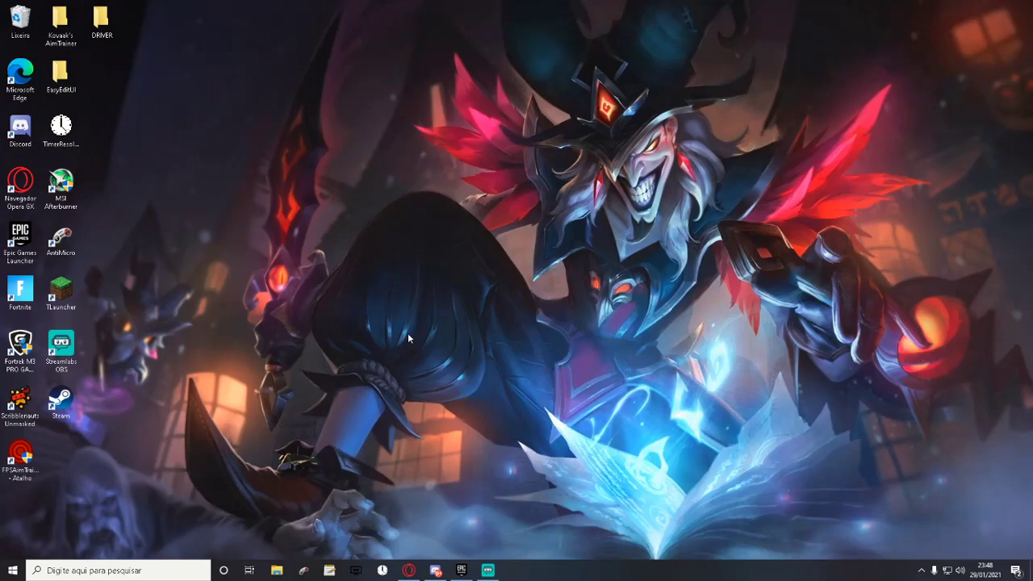